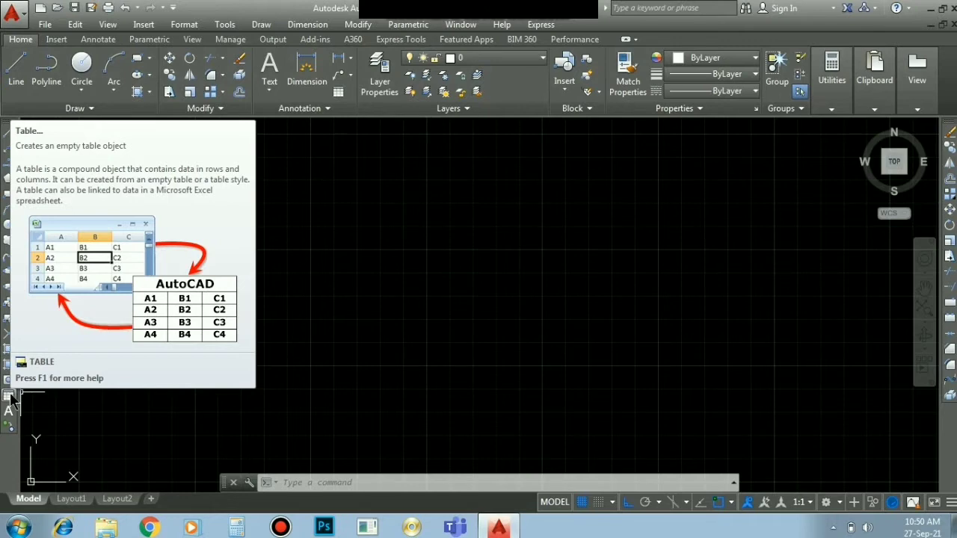
Open the Insert Table dialog from the Table tool on the Draw toolbar
{"action": "left_click", "coordinate": [9, 397]}
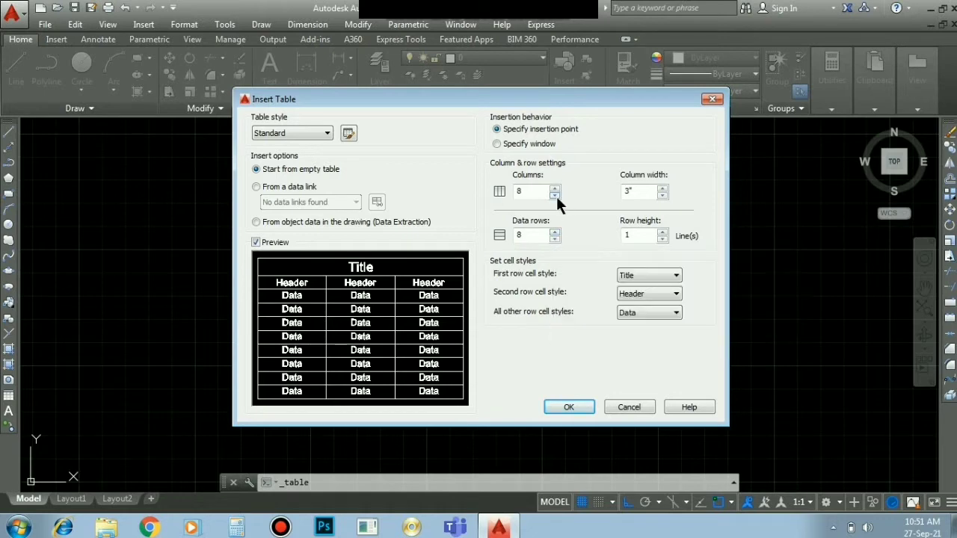
Set the table to 5 columns with two fewer data rows and confirm the settings
{"action": "left_click", "coordinate": [554, 196]}
{"action": "left_click", "coordinate": [554, 195]}
{"action": "left_click", "coordinate": [554, 195]}
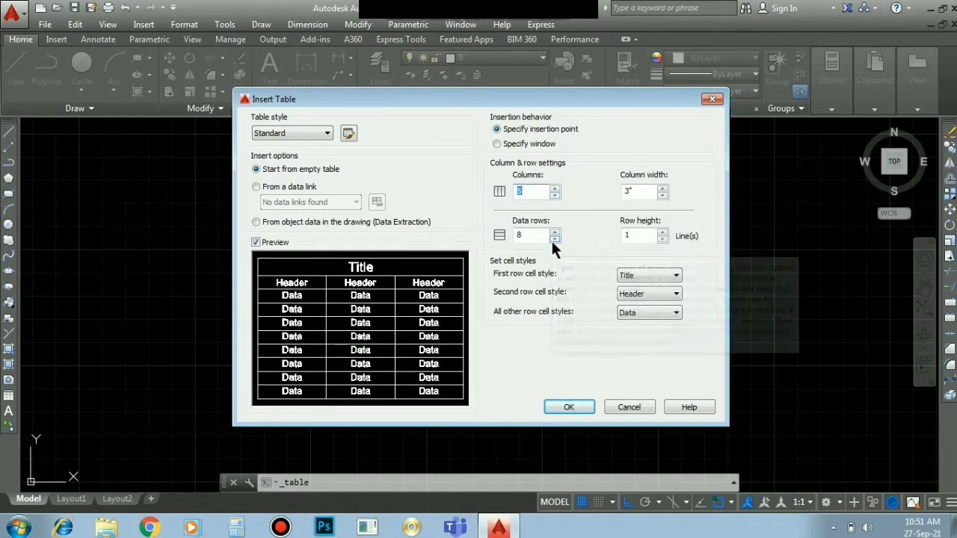
{"action": "left_click", "coordinate": [554, 238]}
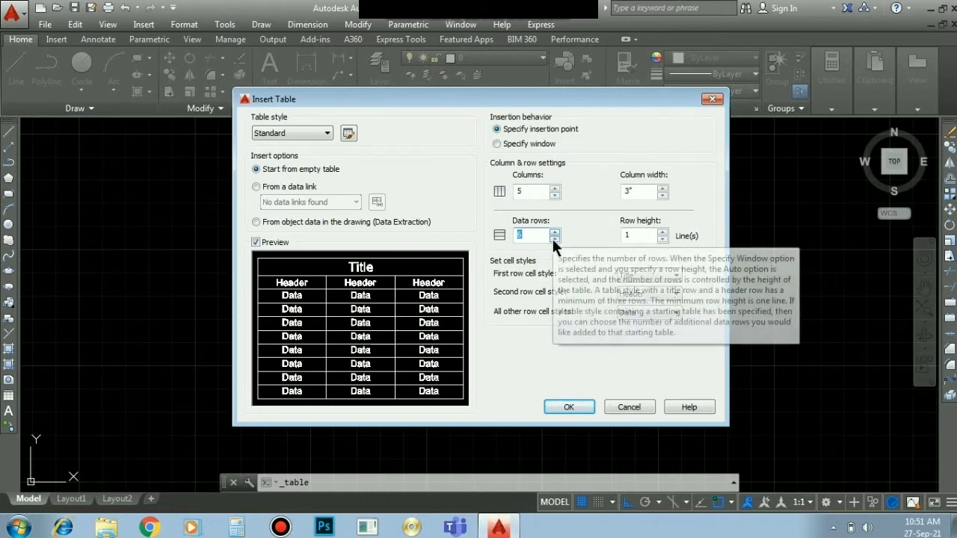
{"action": "left_click", "coordinate": [554, 239]}
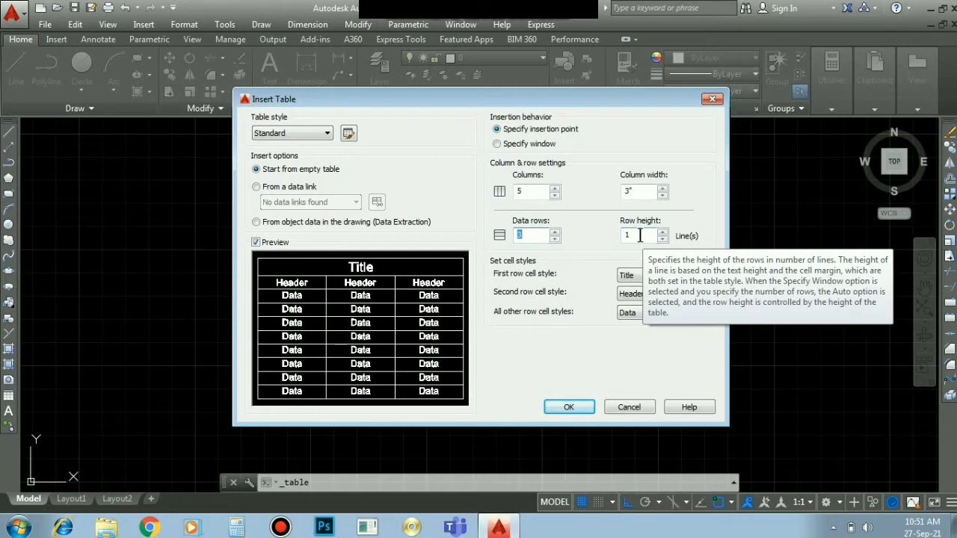
{"action": "left_click", "coordinate": [582, 407]}
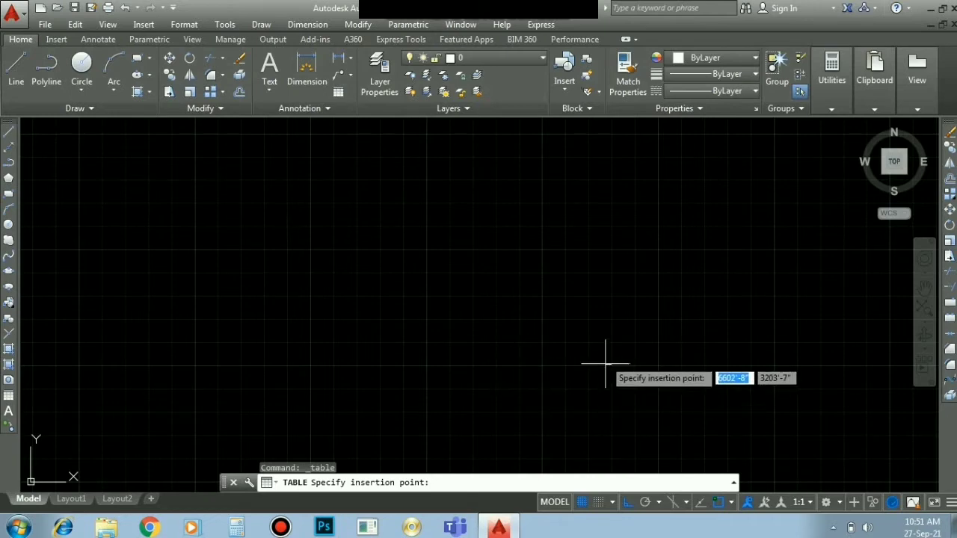
Place the empty 5-column table right of the canvas centre without entering cell text
{"action": "scroll", "coordinate": [569, 346], "scroll_direction": "up", "scroll_amount": 1}
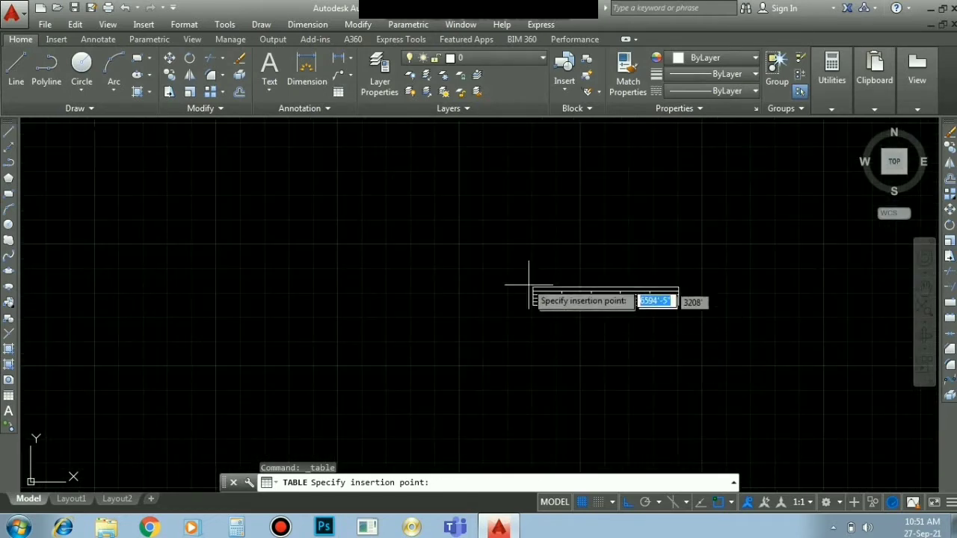
{"action": "left_click", "coordinate": [508, 244]}
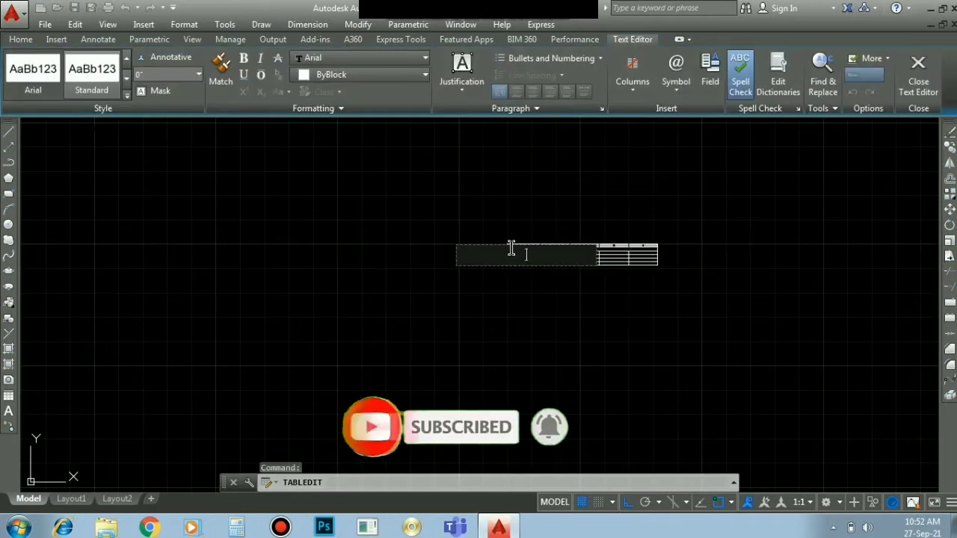
{"action": "key", "text": "Escape"}
{"action": "key", "text": "Escape"}
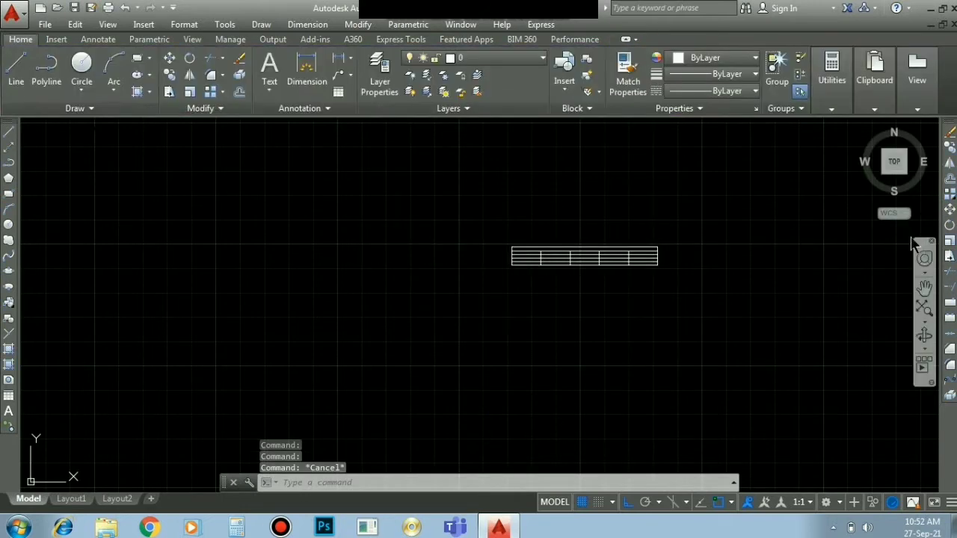
Zoom in until the empty 5-column table stretches across most of the canvas
{"action": "scroll", "coordinate": [711, 225], "scroll_direction": "up", "scroll_amount": 3}
{"action": "scroll", "coordinate": [272, 318], "scroll_direction": "up", "scroll_amount": 2}
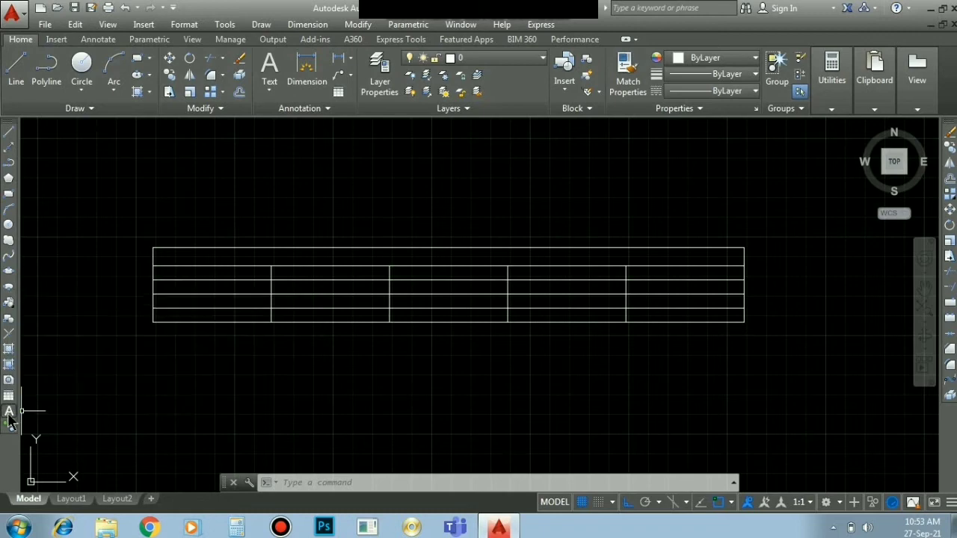
Add multiline text 'Window' across the table's top row with a 1' text height
{"action": "left_click", "coordinate": [9, 413]}
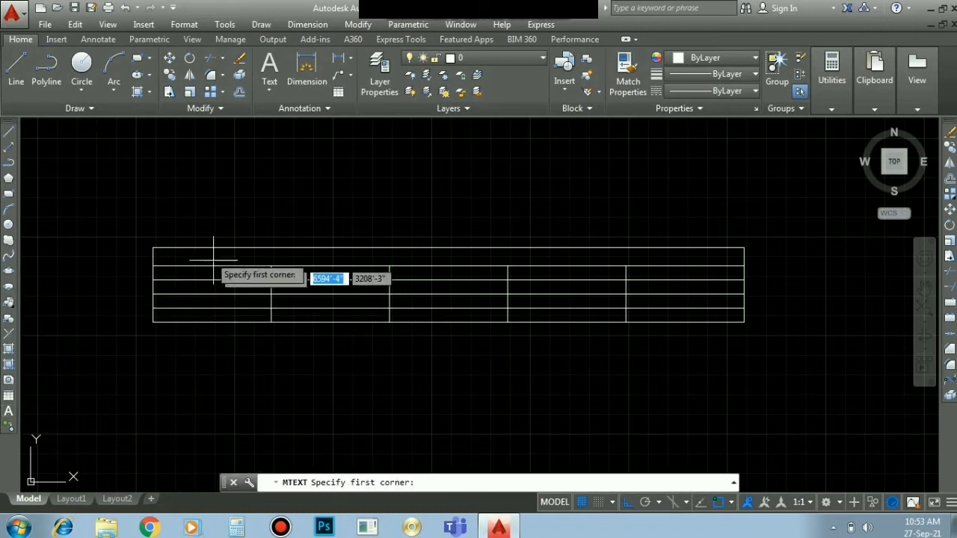
{"action": "scroll", "coordinate": [206, 255], "scroll_direction": "up", "scroll_amount": 4}
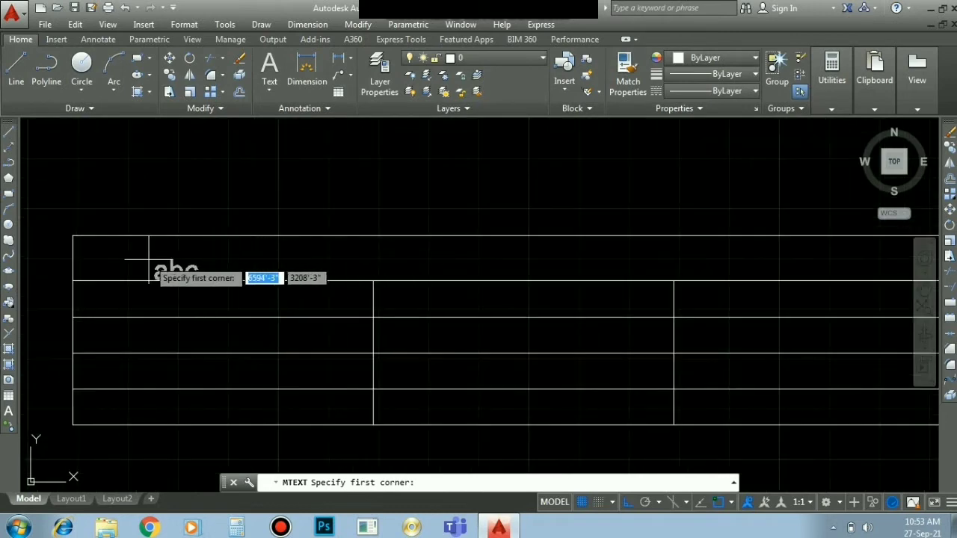
{"action": "scroll", "coordinate": [117, 257], "scroll_direction": "up", "scroll_amount": 2}
{"action": "left_click", "coordinate": [116, 239]}
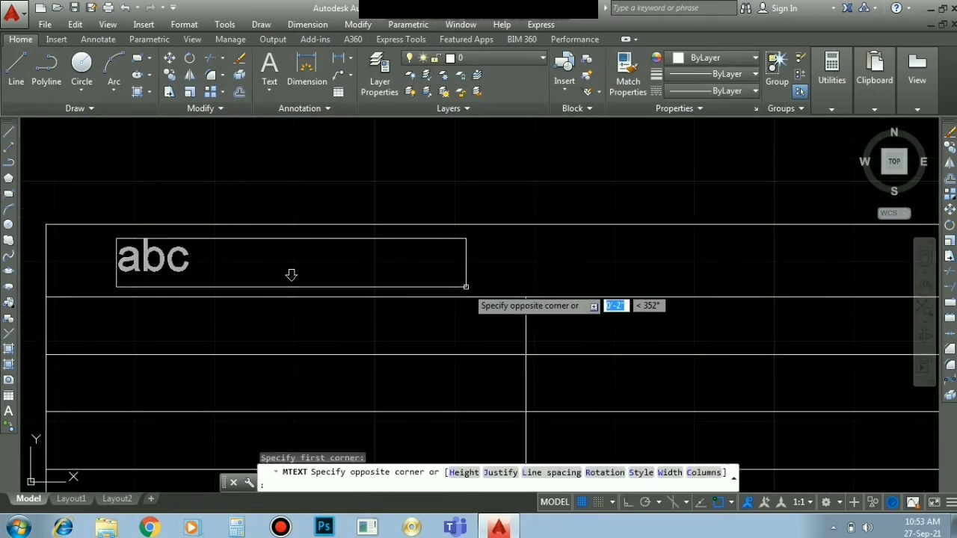
{"action": "left_click", "coordinate": [489, 286]}
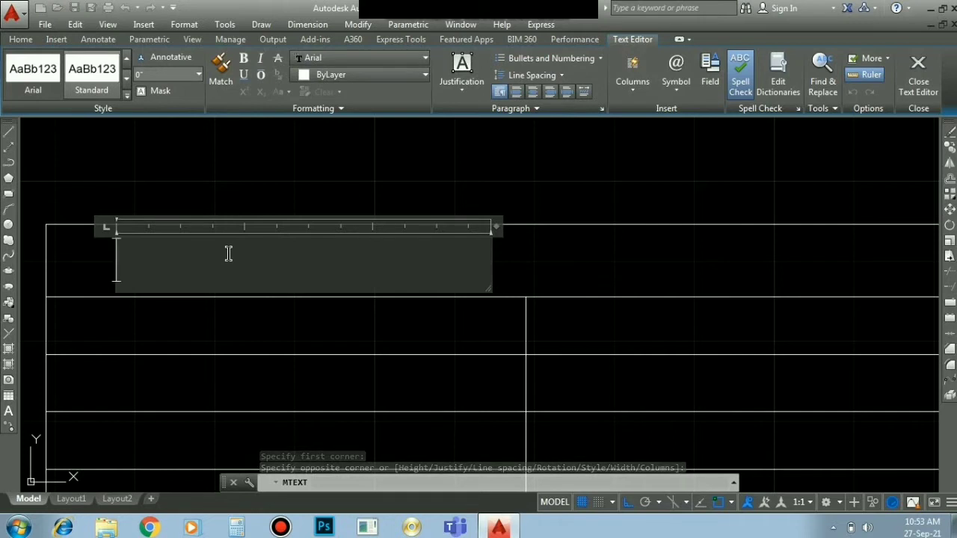
{"action": "type", "text": "Win"}
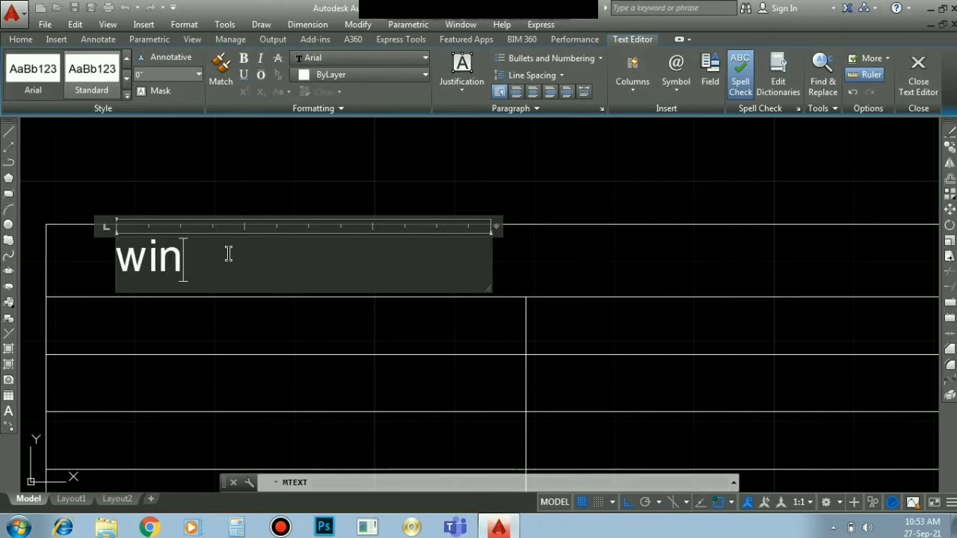
{"action": "type", "text": "dow"}
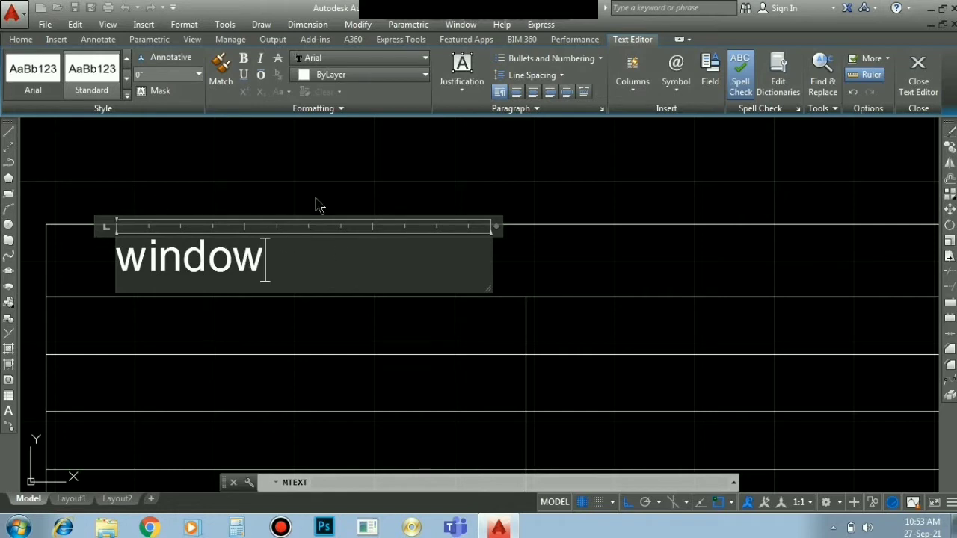
{"action": "left_click_drag", "start_coordinate": [286, 260], "coordinate": [67, 250]}
{"action": "type", "text": "1"}
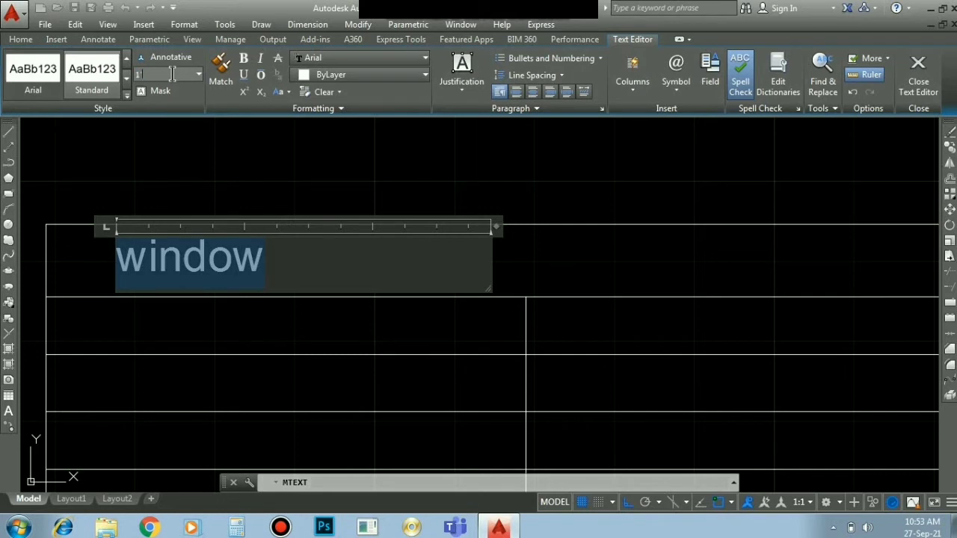
{"action": "type", "text": "'"}
{"action": "key", "text": "Return"}
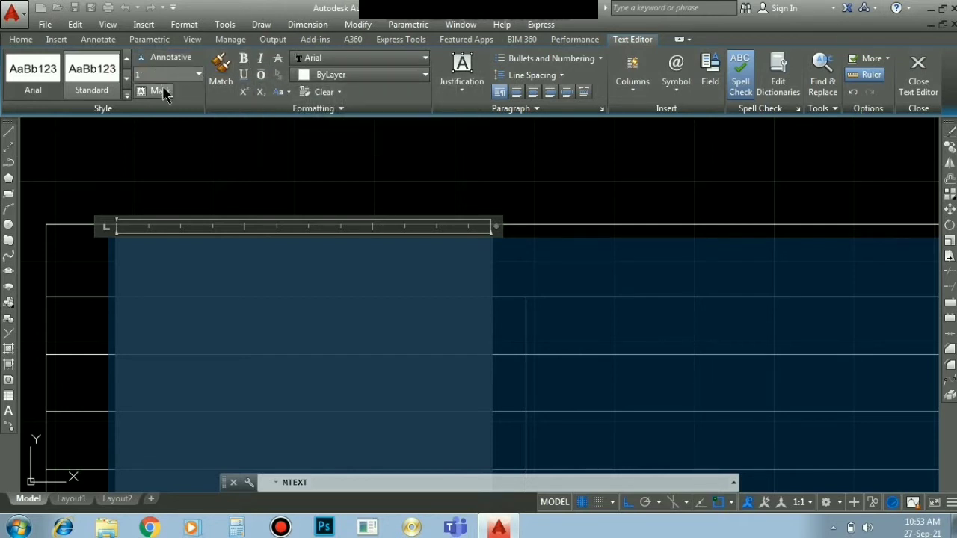
Format the window text as red, bold, italic Times New Roman
{"action": "left_click", "coordinate": [311, 61]}
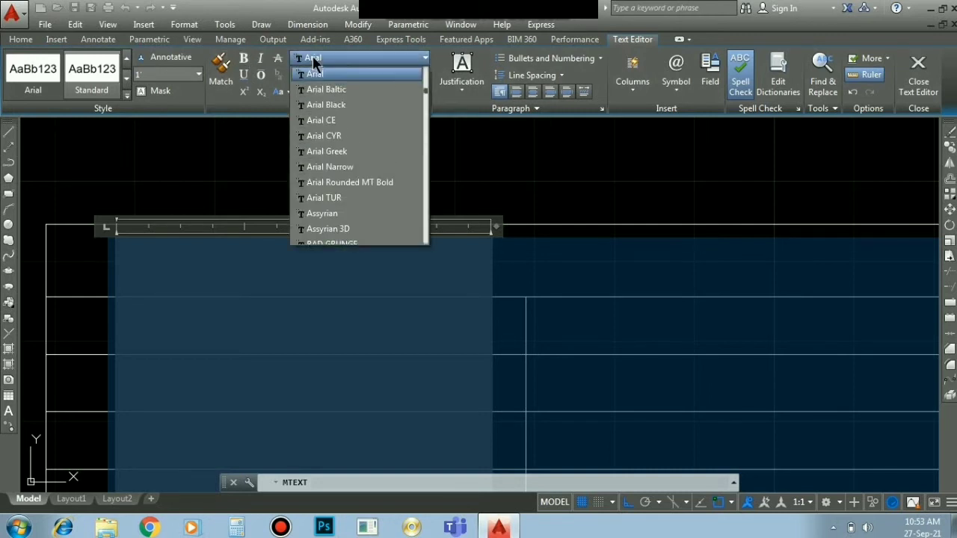
{"action": "key", "text": "t"}
{"action": "scroll", "coordinate": [329, 90], "scroll_direction": "down", "scroll_amount": 2}
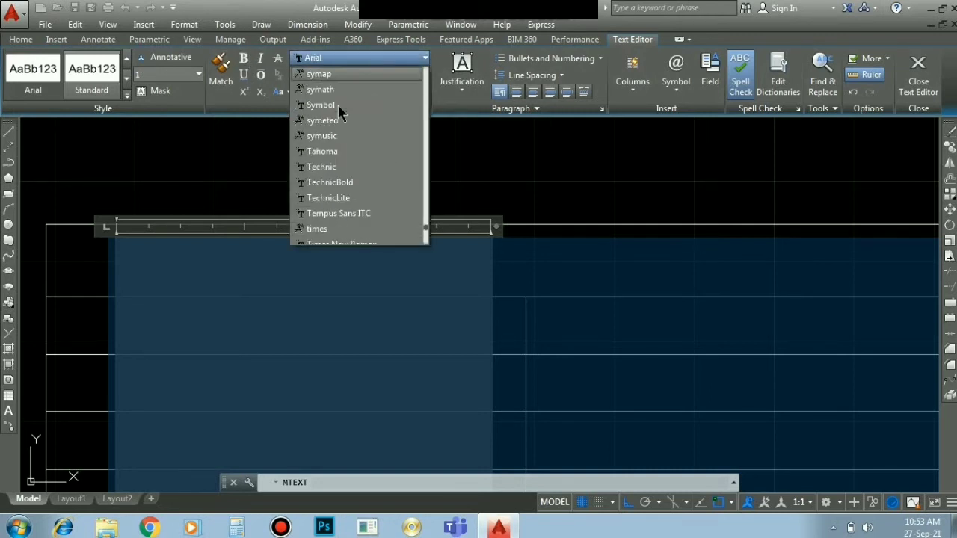
{"action": "scroll", "coordinate": [350, 153], "scroll_direction": "down", "scroll_amount": 1}
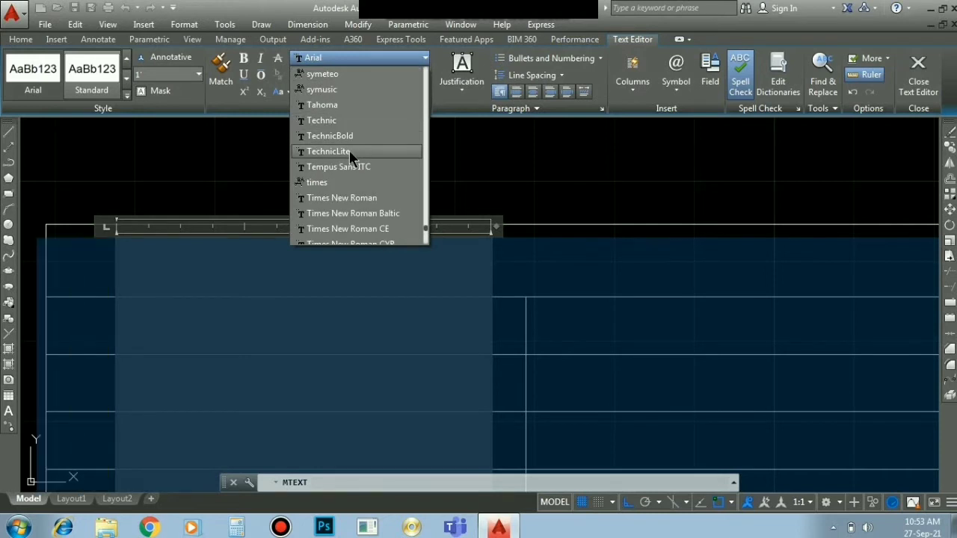
{"action": "left_click", "coordinate": [355, 198]}
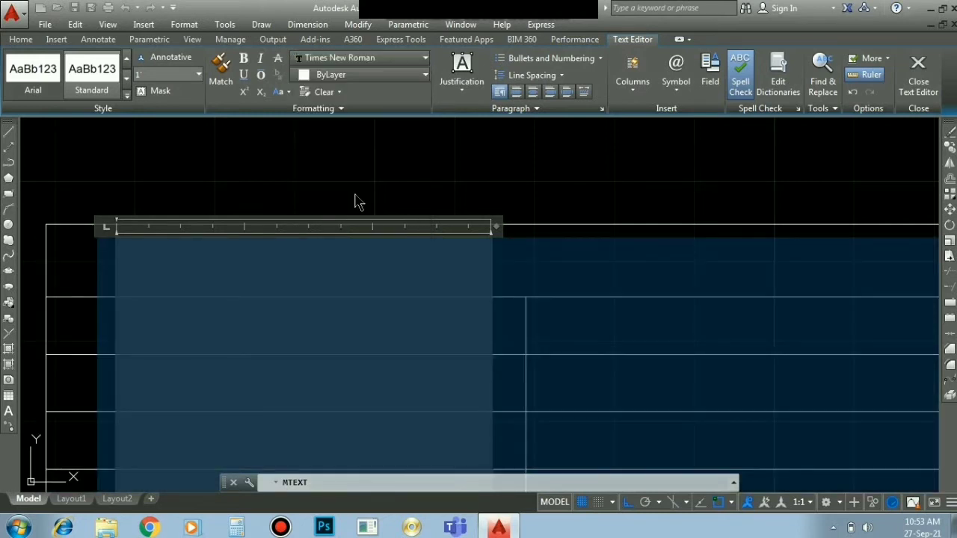
{"action": "left_click", "coordinate": [367, 76]}
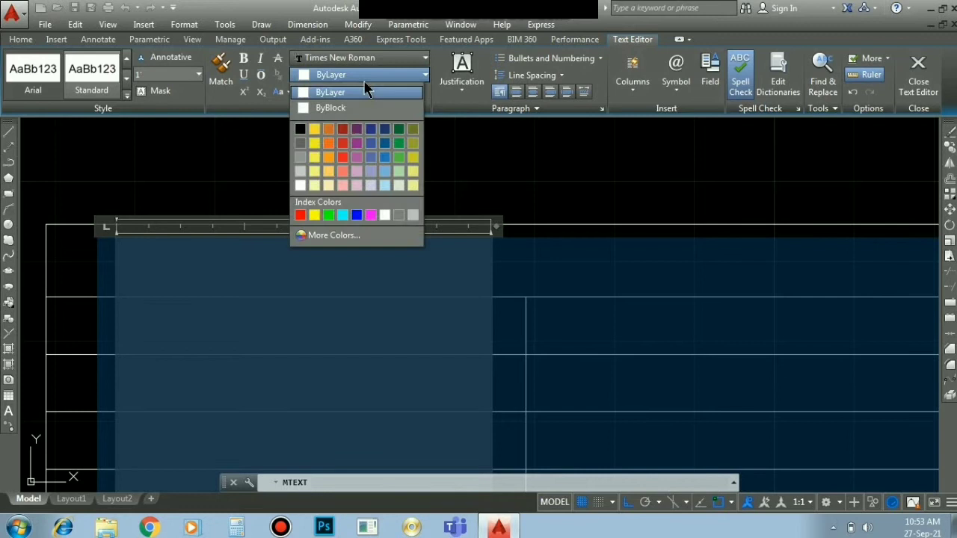
{"action": "left_click", "coordinate": [343, 157]}
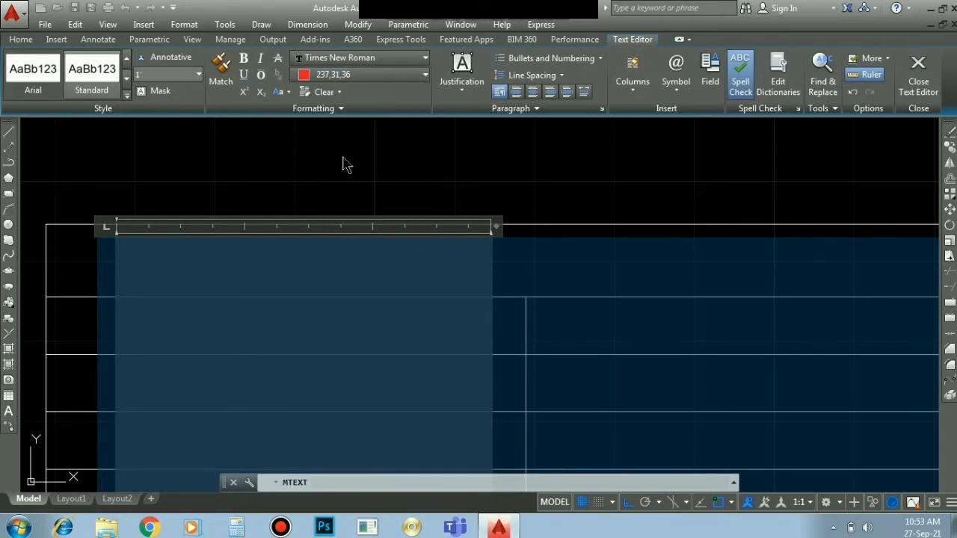
{"action": "left_click", "coordinate": [243, 60]}
{"action": "left_click", "coordinate": [262, 58]}
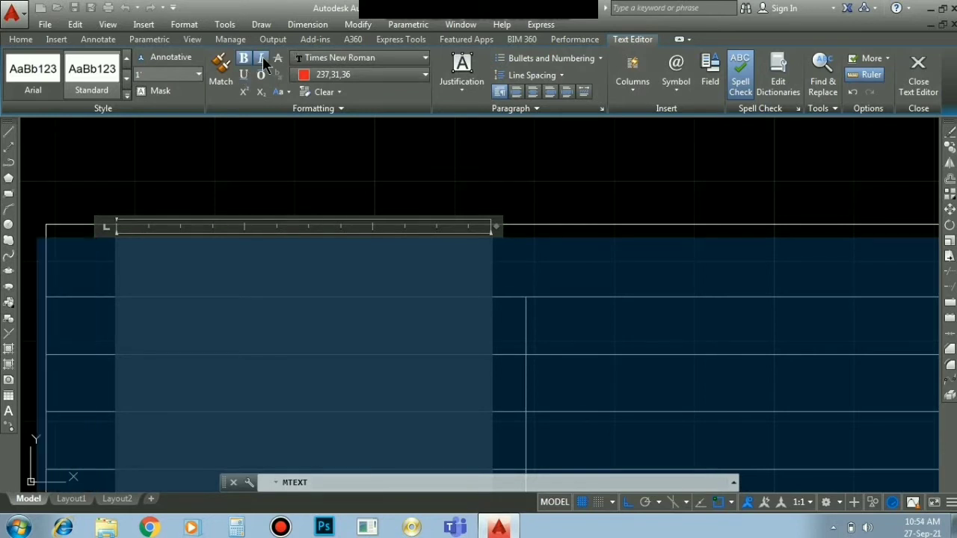
{"action": "left_click", "coordinate": [926, 93]}
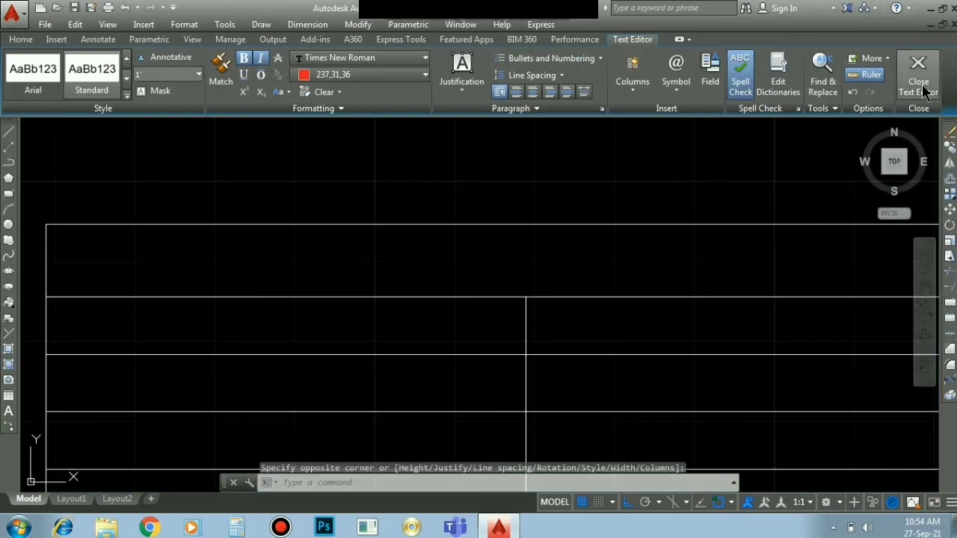
Zoom out, cancel the table cell selection, and select the large red window text
{"action": "scroll", "coordinate": [188, 259], "scroll_direction": "up", "scroll_amount": 3}
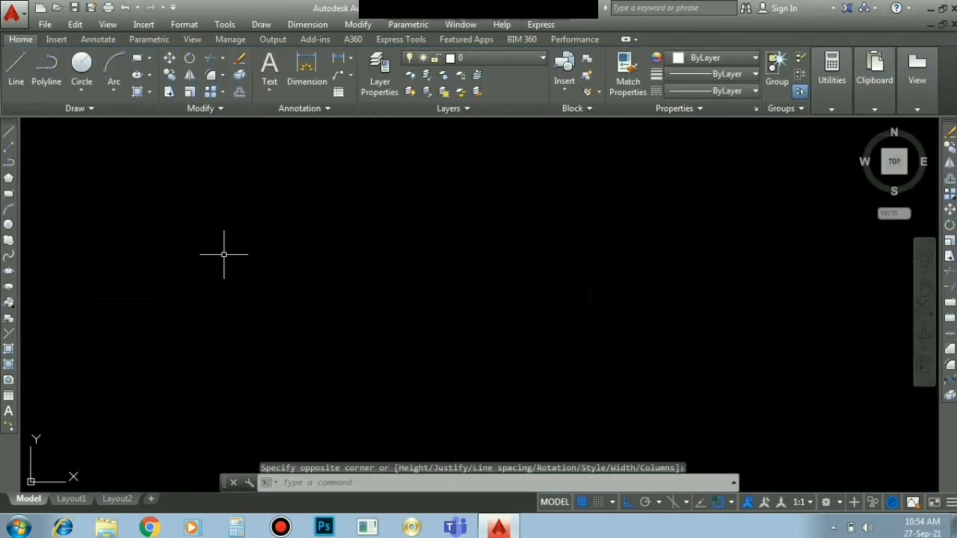
{"action": "left_click", "coordinate": [172, 235]}
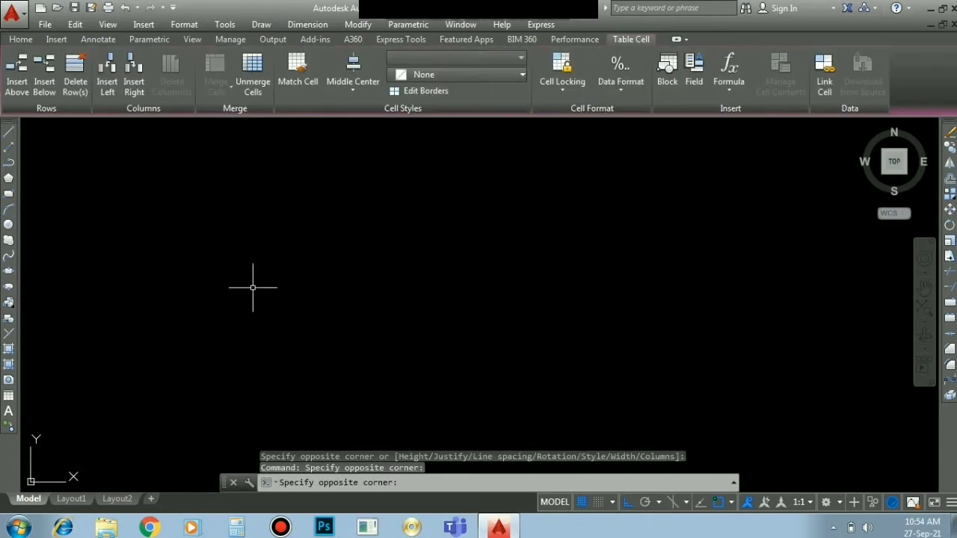
{"action": "left_click", "coordinate": [156, 197]}
{"action": "scroll", "coordinate": [242, 304], "scroll_direction": "down", "scroll_amount": 3}
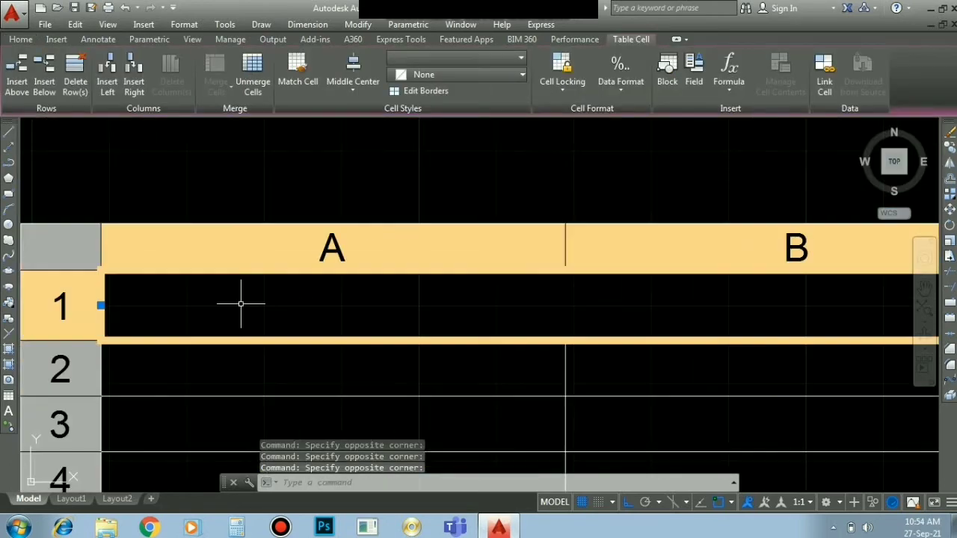
{"action": "scroll", "coordinate": [241, 304], "scroll_direction": "down", "scroll_amount": 3}
{"action": "scroll", "coordinate": [378, 299], "scroll_direction": "down", "scroll_amount": 3}
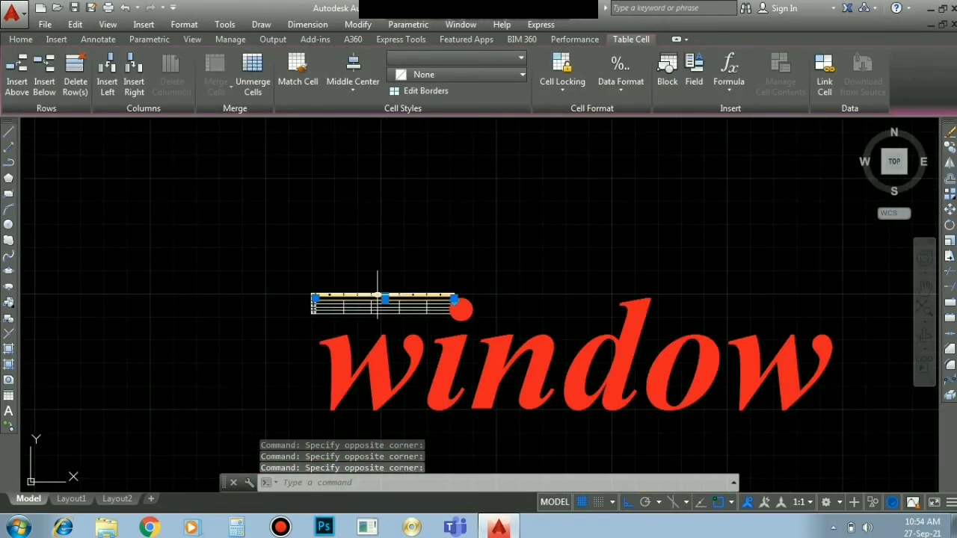
{"action": "key", "text": "Escape"}
{"action": "key", "text": "Escape"}
{"action": "key", "text": "Escape"}
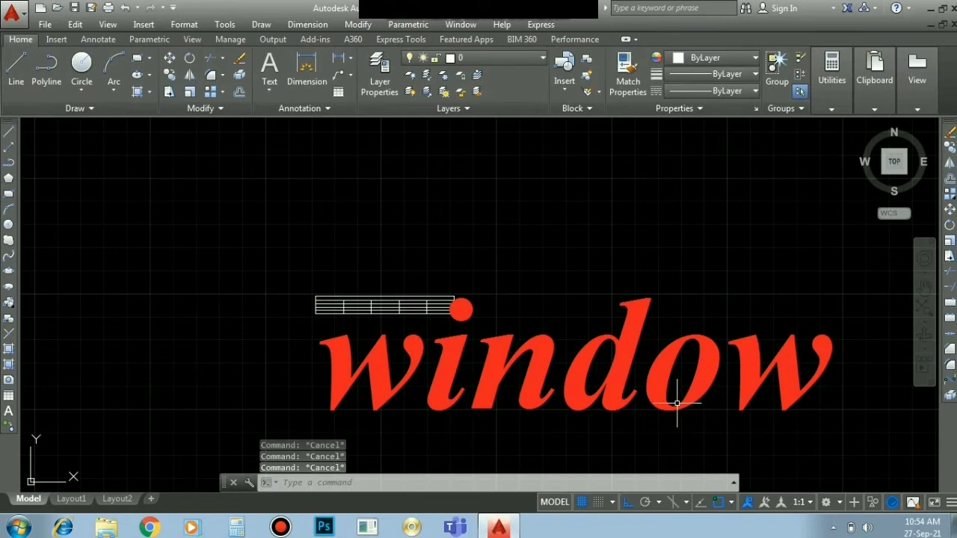
{"action": "mouse_move", "coordinate": [665, 399]}
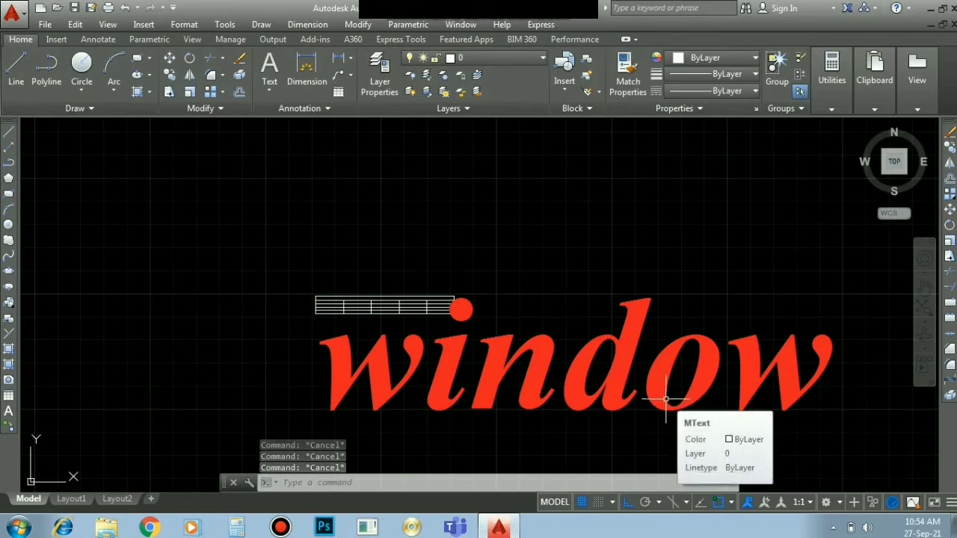
{"action": "left_click", "coordinate": [668, 377]}
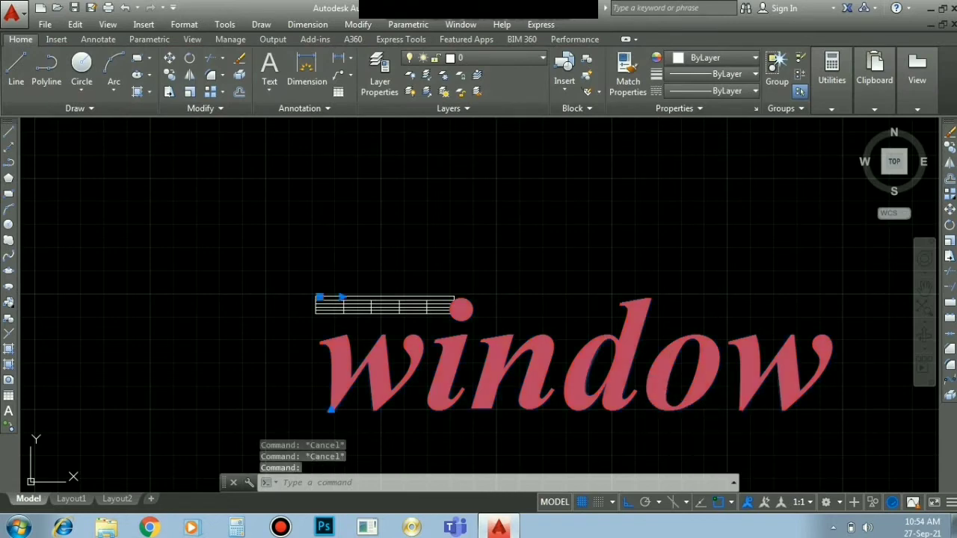
Reduce the window text height to 1" so it fits the table's top row
{"action": "double_click", "coordinate": [668, 377]}
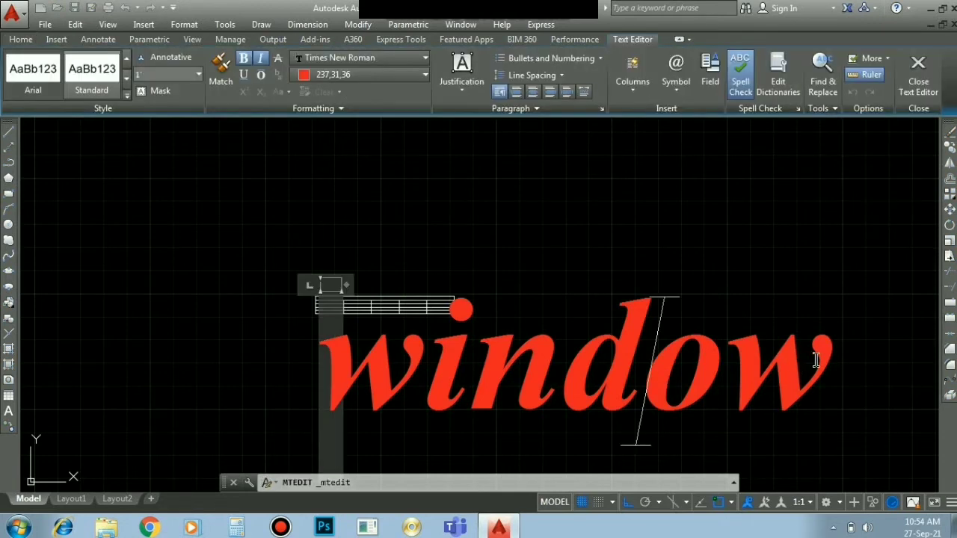
{"action": "key", "text": "ctrl+a"}
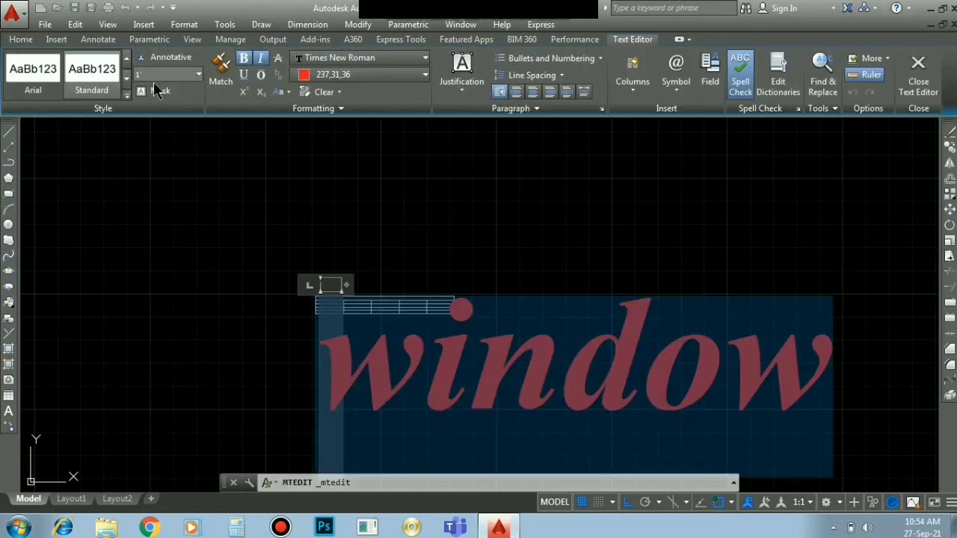
{"action": "left_click", "coordinate": [153, 74]}
{"action": "type", "text": "\""}
{"action": "key", "text": "Return"}
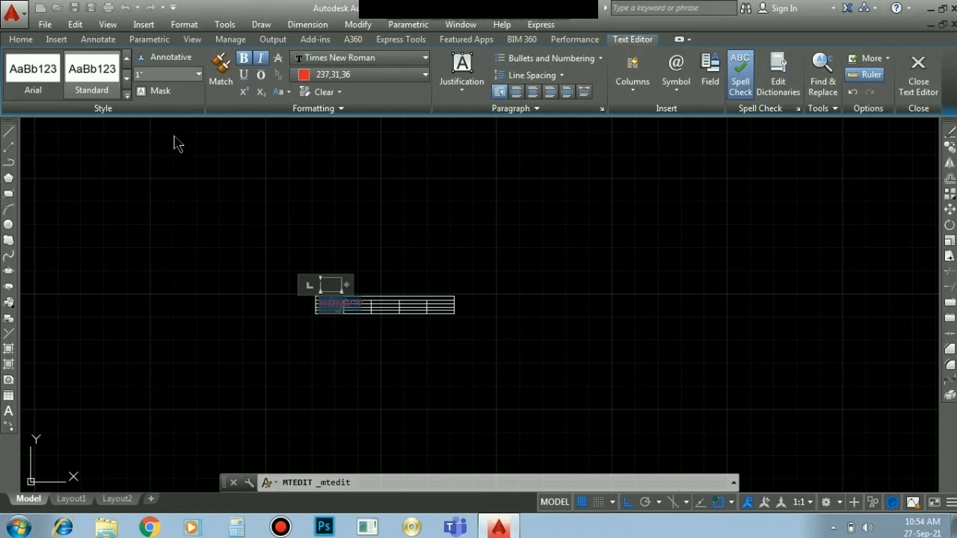
{"action": "left_click", "coordinate": [145, 75]}
{"action": "type", "text": "0"}
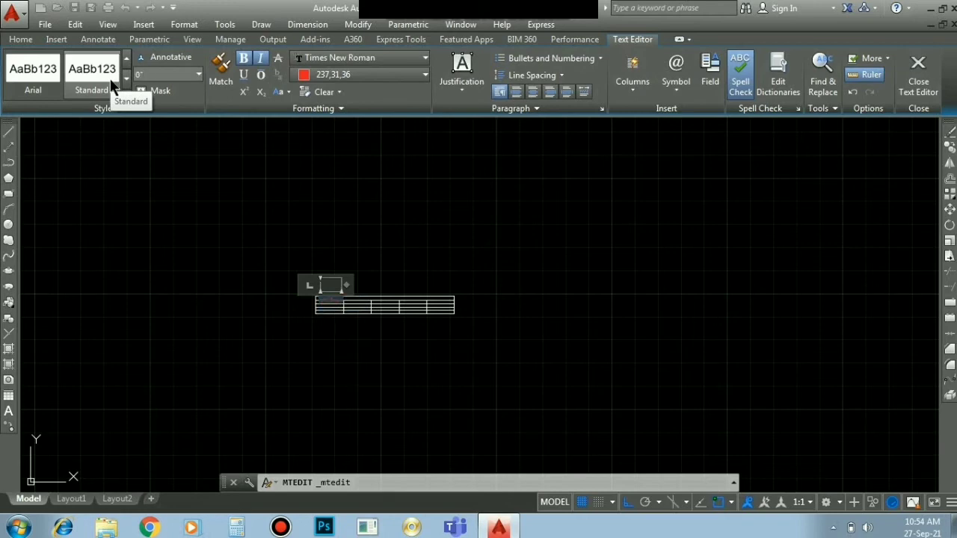
{"action": "left_click", "coordinate": [508, 225]}
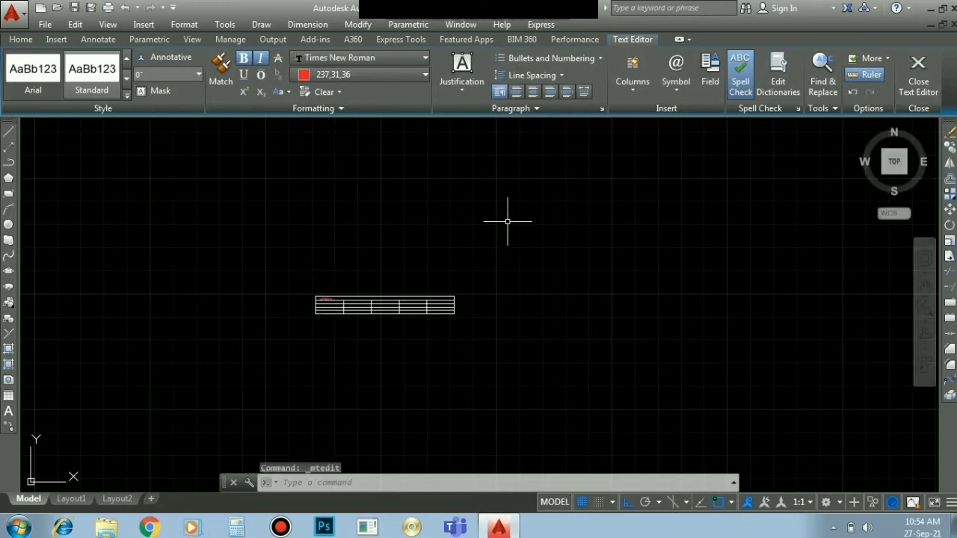
{"action": "scroll", "coordinate": [326, 308], "scroll_direction": "up", "scroll_amount": 5}
{"action": "scroll", "coordinate": [322, 303], "scroll_direction": "up", "scroll_amount": 3}
{"action": "scroll", "coordinate": [324, 284], "scroll_direction": "up", "scroll_amount": 2}
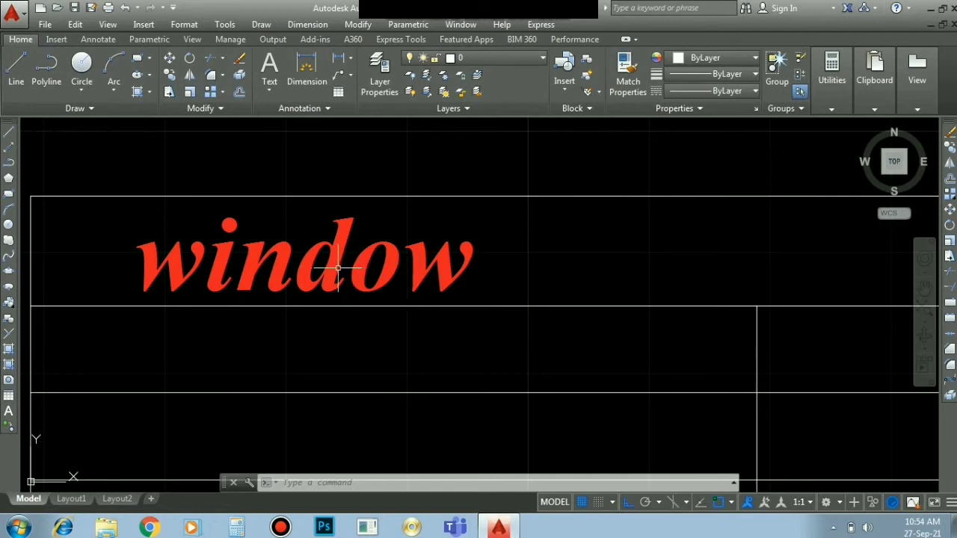
{"action": "scroll", "coordinate": [338, 268], "scroll_direction": "down", "scroll_amount": 4}
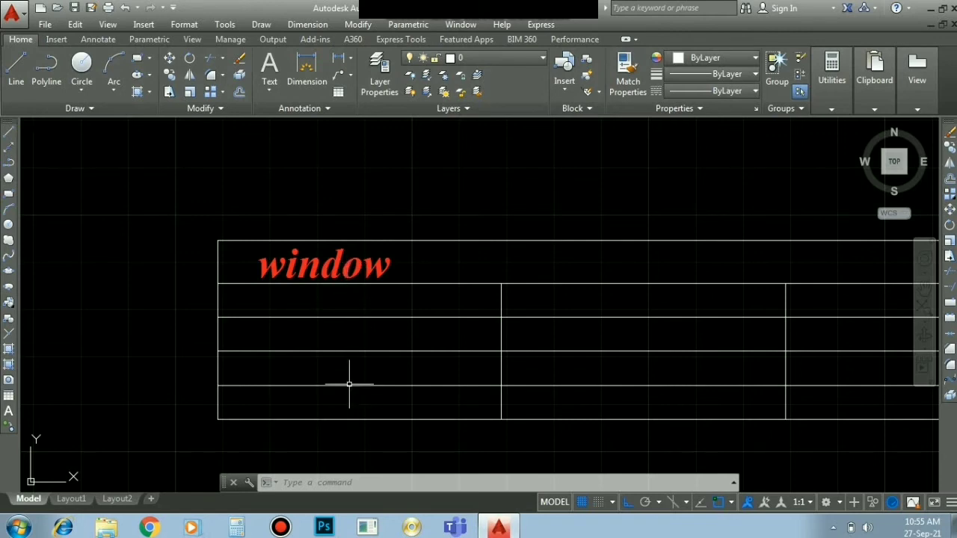
{"action": "scroll", "coordinate": [347, 269], "scroll_direction": "up", "scroll_amount": 2}
Restyle 'window' as bold and underlined, removing the italic
{"action": "double_click", "coordinate": [327, 268]}
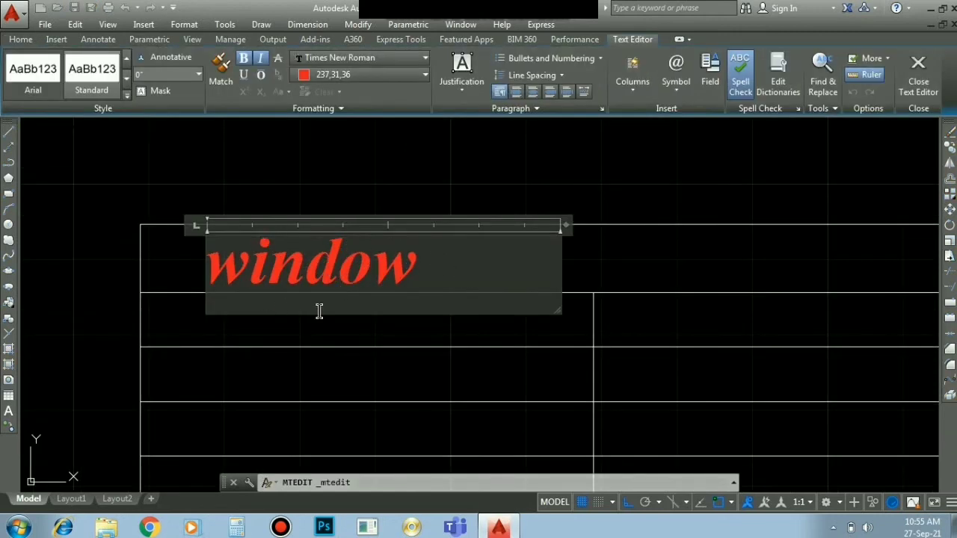
{"action": "left_click_drag", "start_coordinate": [491, 284], "coordinate": [222, 283]}
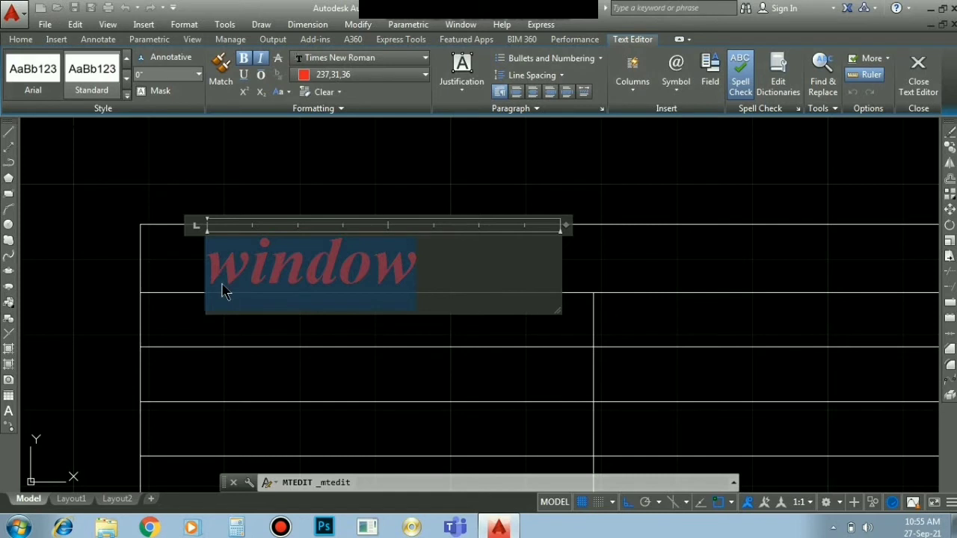
{"action": "left_click", "coordinate": [243, 60]}
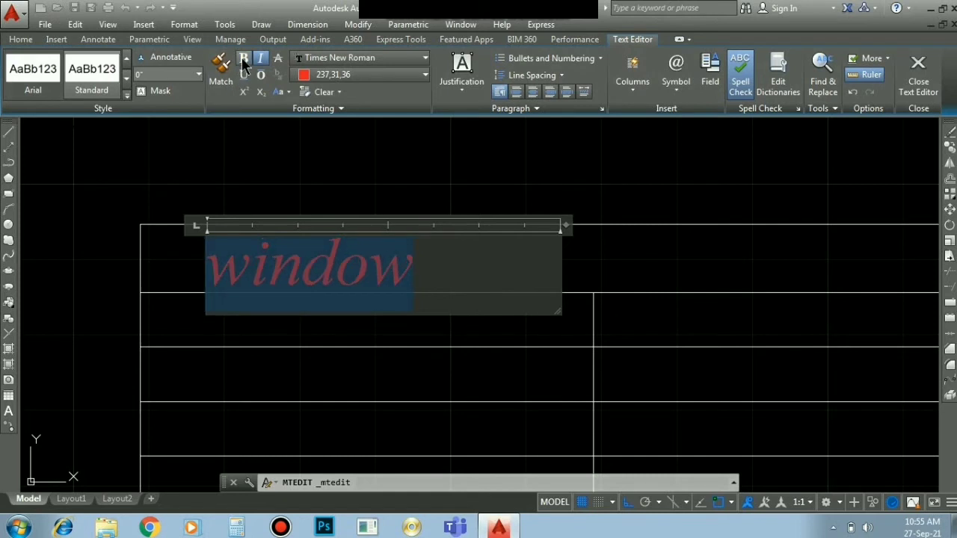
{"action": "left_click", "coordinate": [260, 60]}
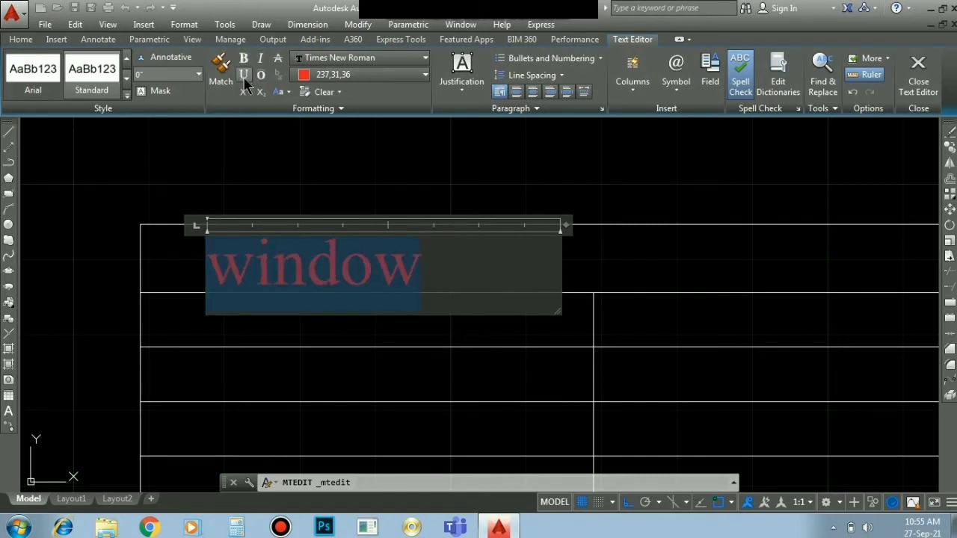
{"action": "left_click", "coordinate": [243, 75]}
{"action": "left_click", "coordinate": [243, 60]}
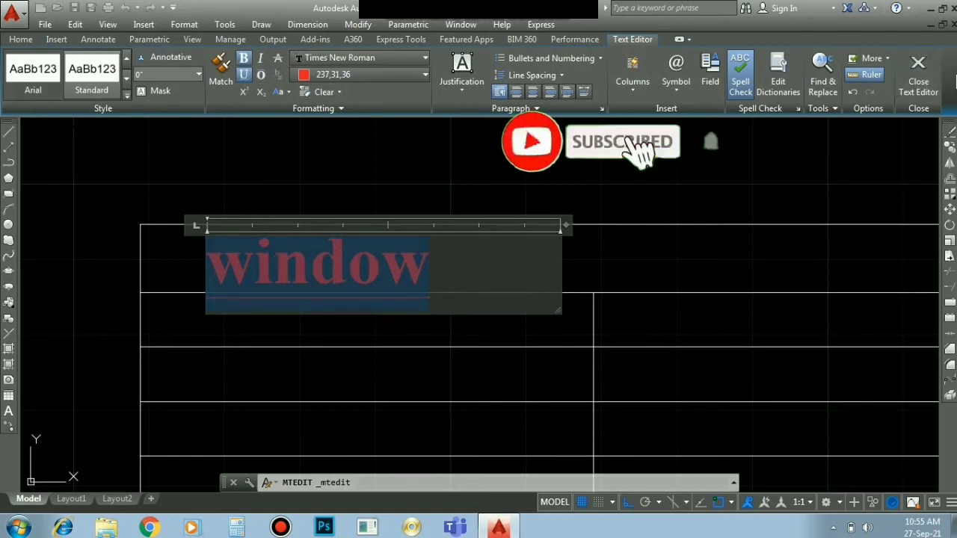
{"action": "left_click", "coordinate": [919, 75]}
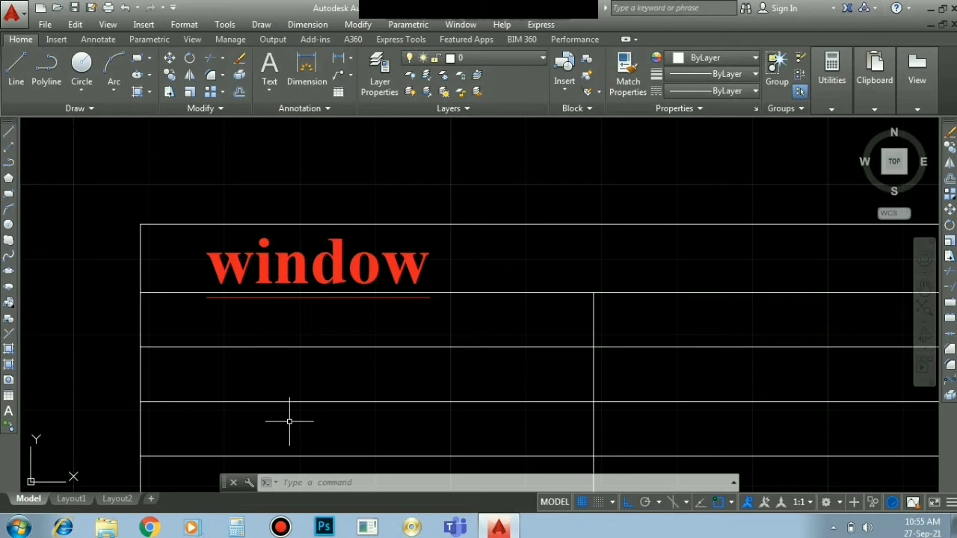
Insert a second, empty 3-column table below the first one
{"action": "scroll", "coordinate": [239, 192], "scroll_direction": "down", "scroll_amount": 5}
{"action": "scroll", "coordinate": [757, 182], "scroll_direction": "up", "scroll_amount": 2}
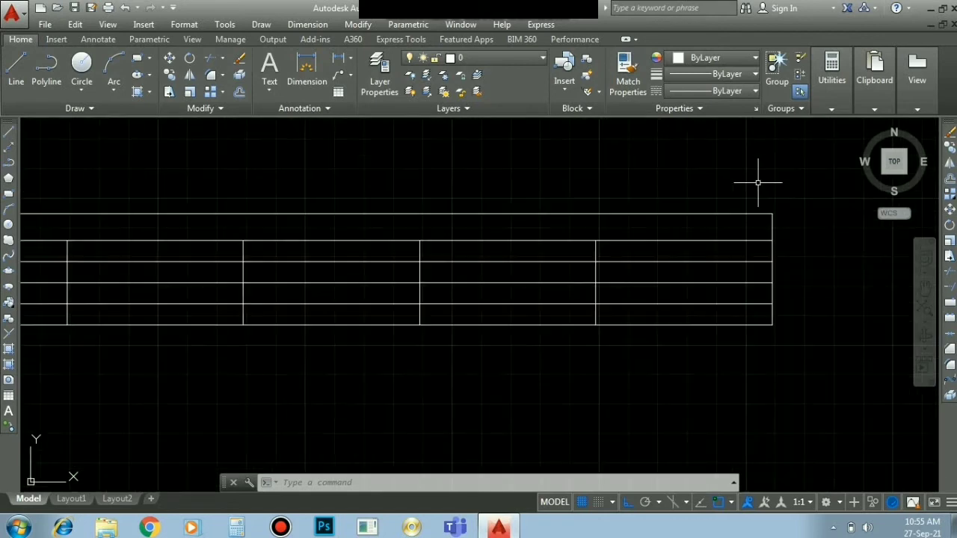
{"action": "left_click", "coordinate": [9, 426]}
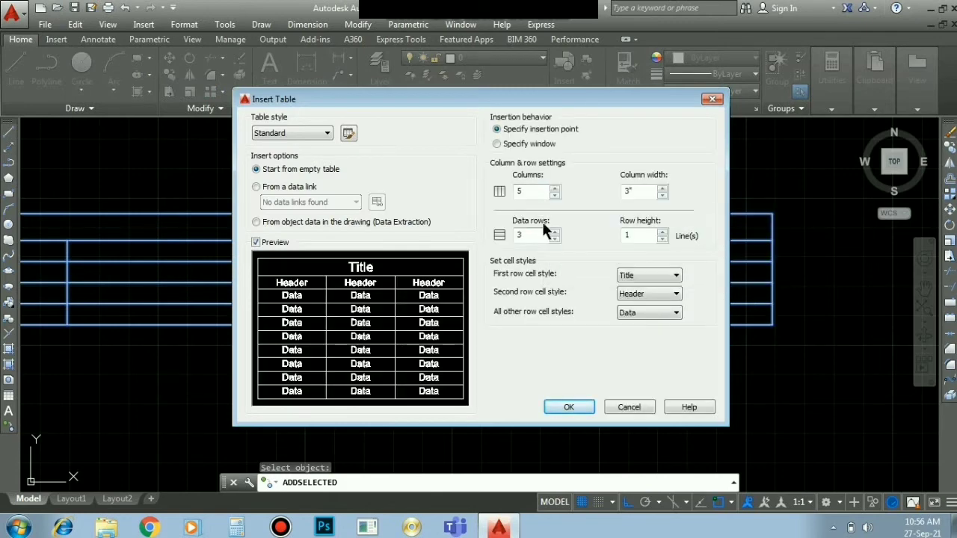
{"action": "left_click", "coordinate": [554, 196]}
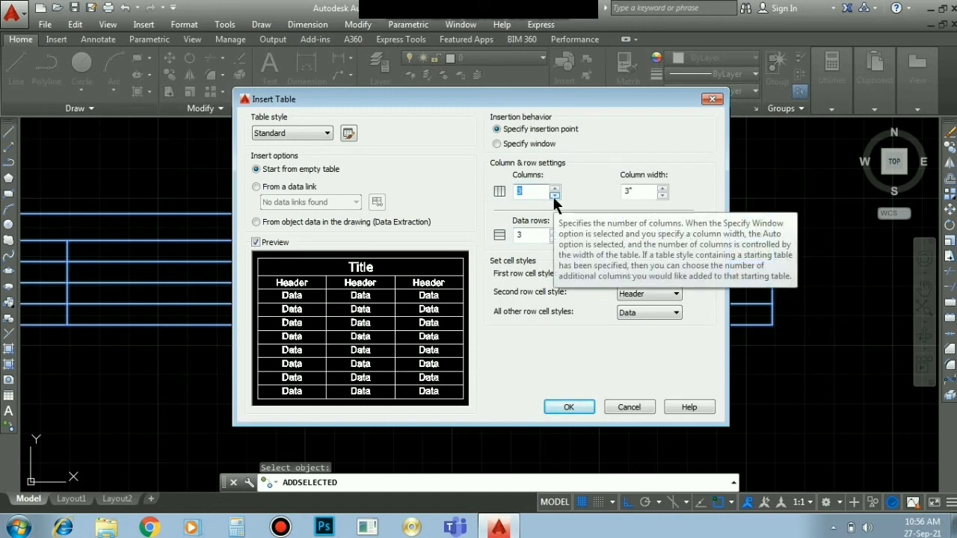
{"action": "left_click", "coordinate": [575, 408]}
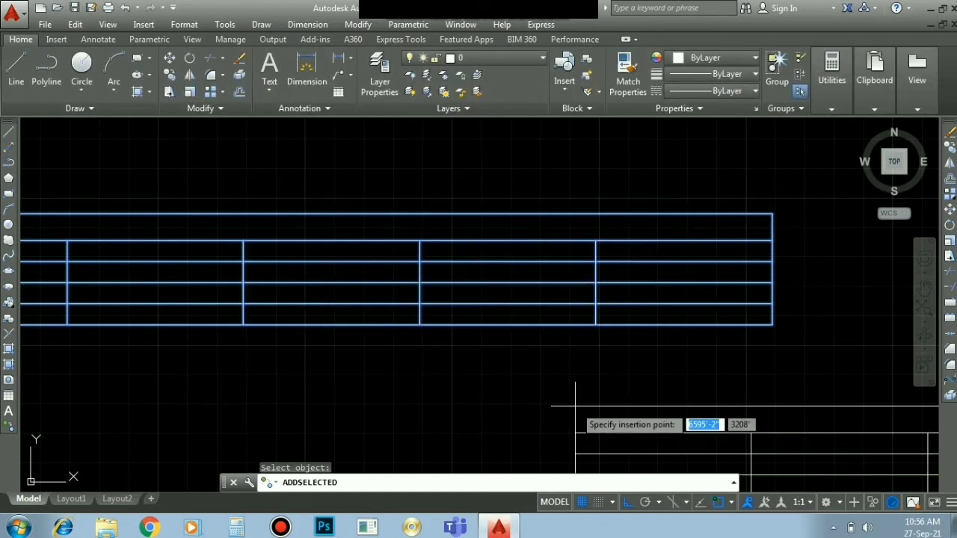
{"action": "scroll", "coordinate": [295, 369], "scroll_direction": "down", "scroll_amount": 3}
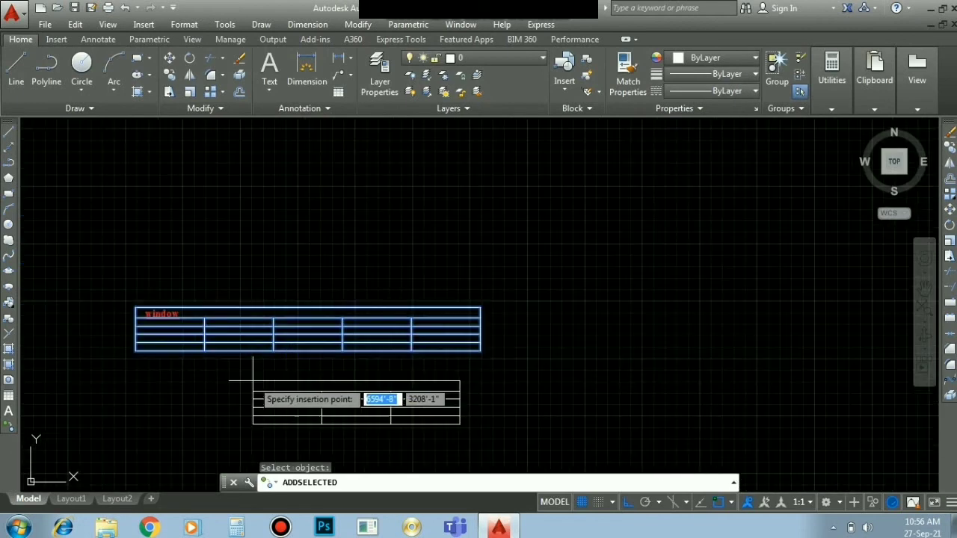
{"action": "left_click", "coordinate": [273, 379]}
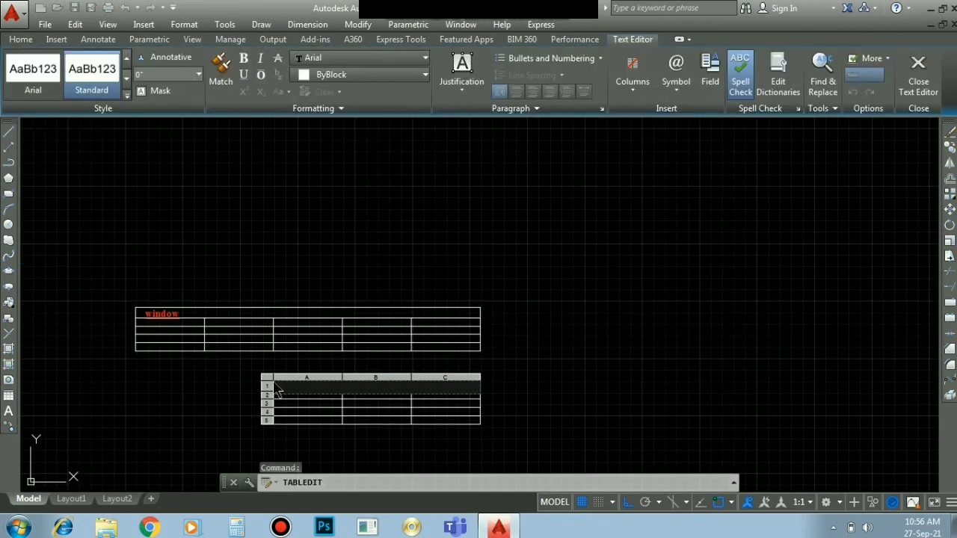
{"action": "key", "text": "Escape"}
{"action": "key", "text": "Escape"}
{"action": "key", "text": "Escape"}
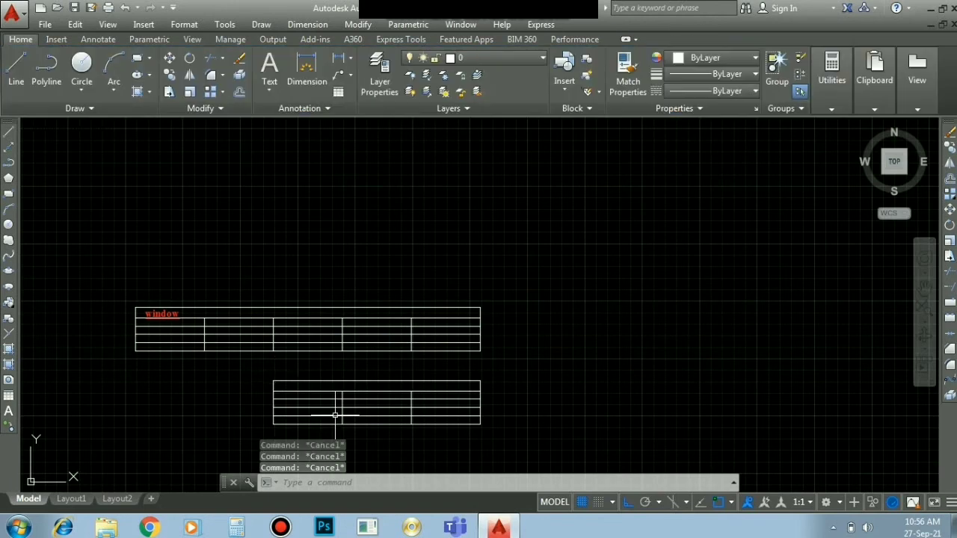
{"action": "scroll", "coordinate": [246, 390], "scroll_direction": "up", "scroll_amount": 2}
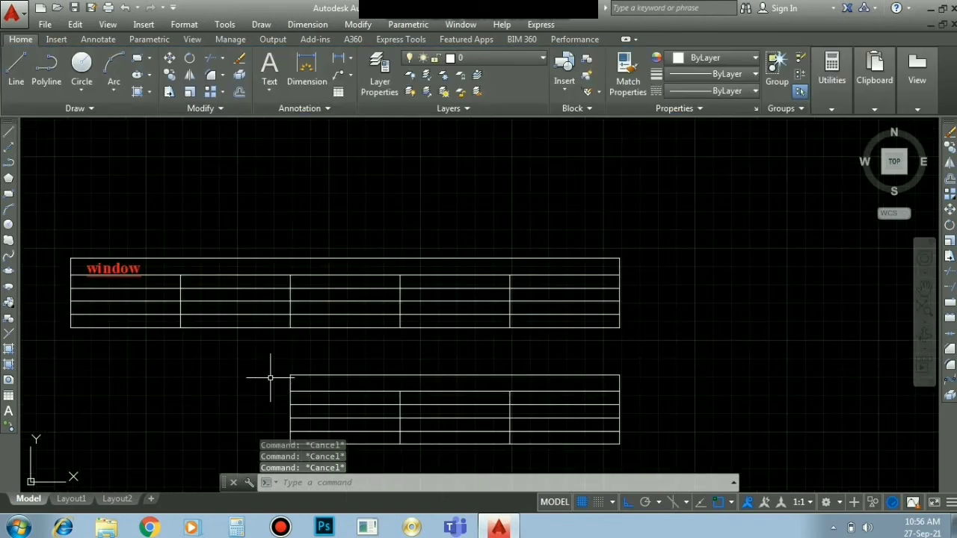